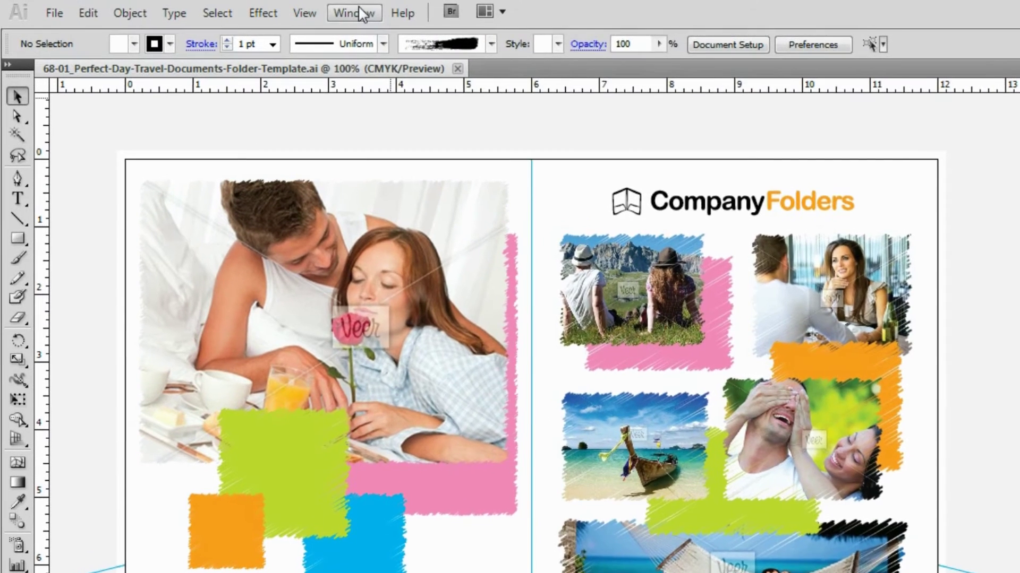
Show the Links panel and select the 3927524_P.tif hammock beach image
left_click(358, 10)
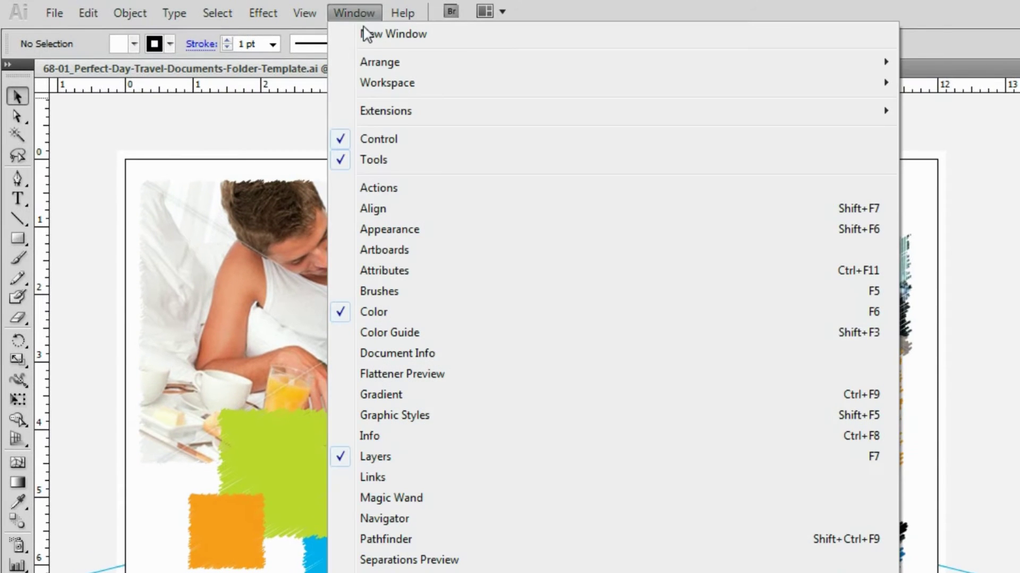
left_click(403, 481)
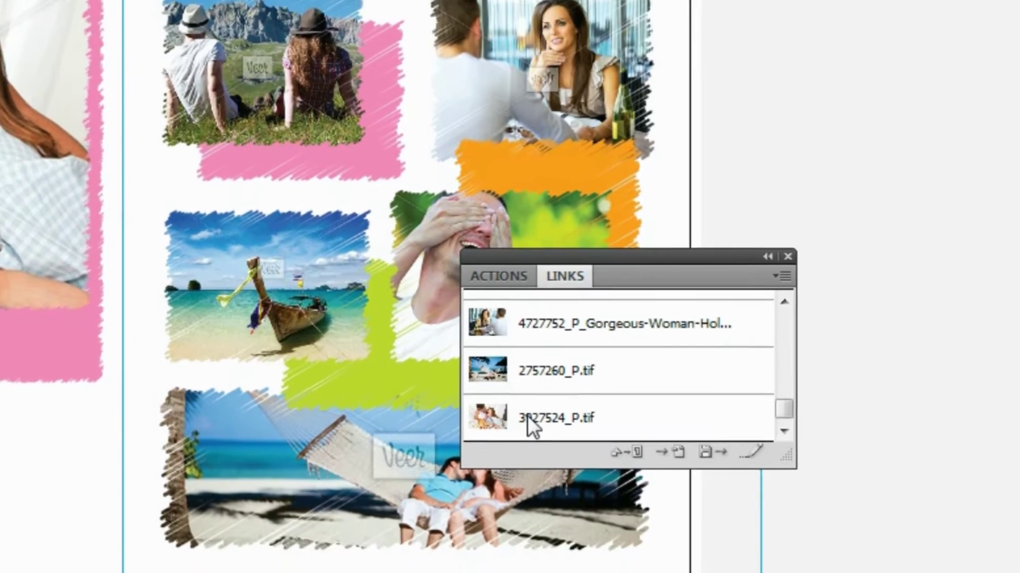
left_click(527, 416)
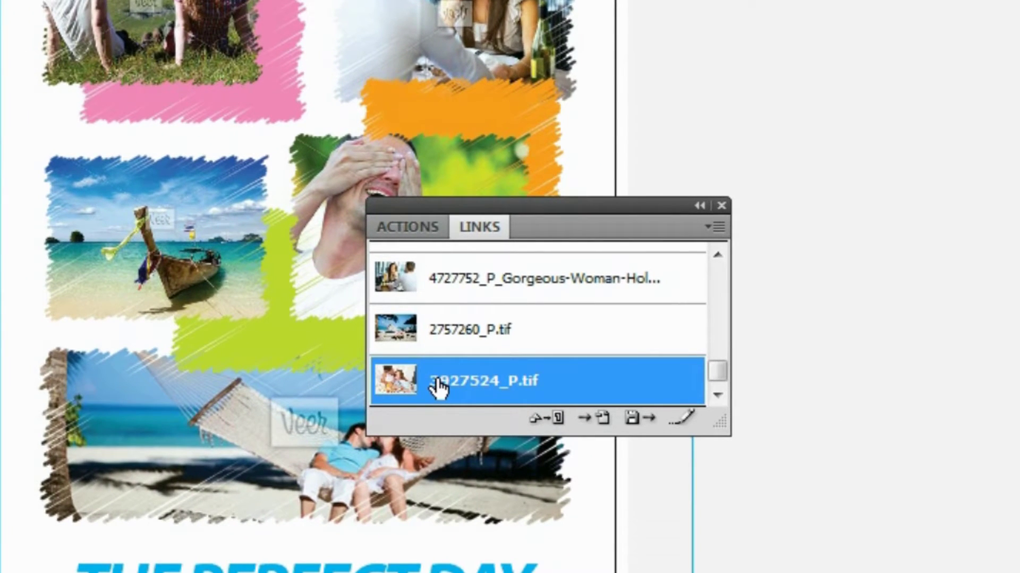
Relink the selected 3927524_P.tif image to hotel.jpg from the newimages folder
left_click(543, 418)
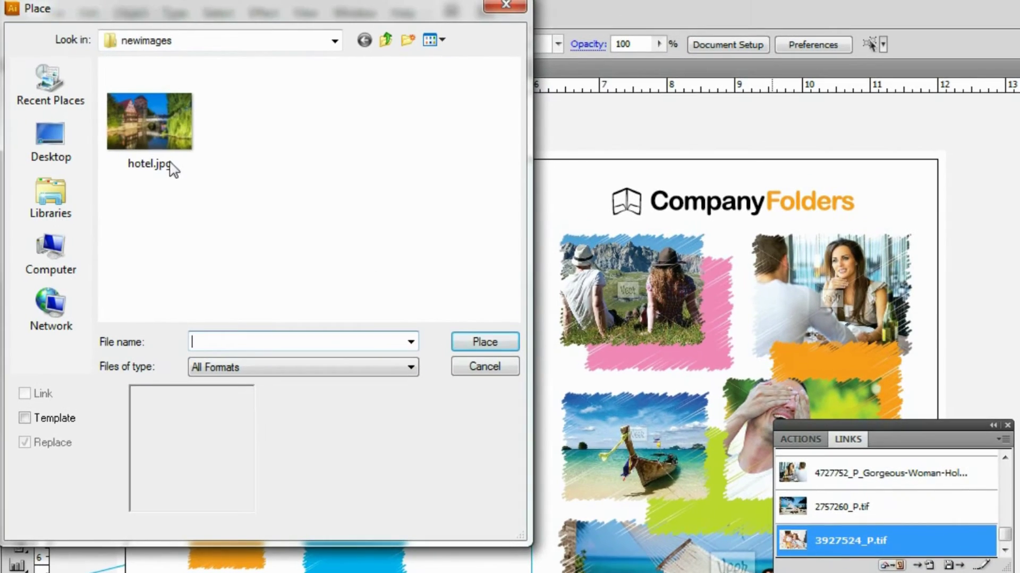
double_click(140, 135)
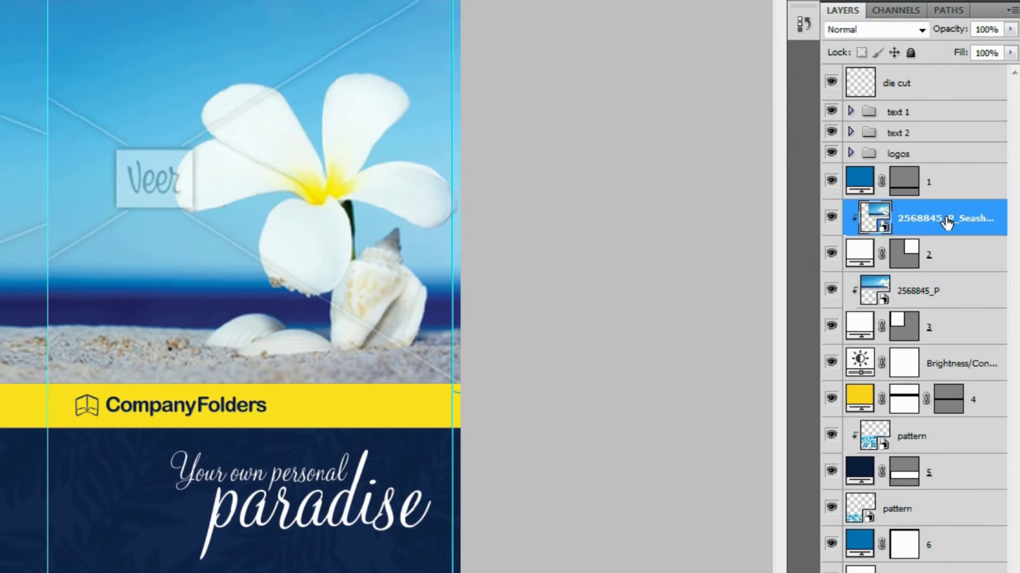
Replace the seashell smart object layer's contents with sunset.psd
right_click(946, 221)
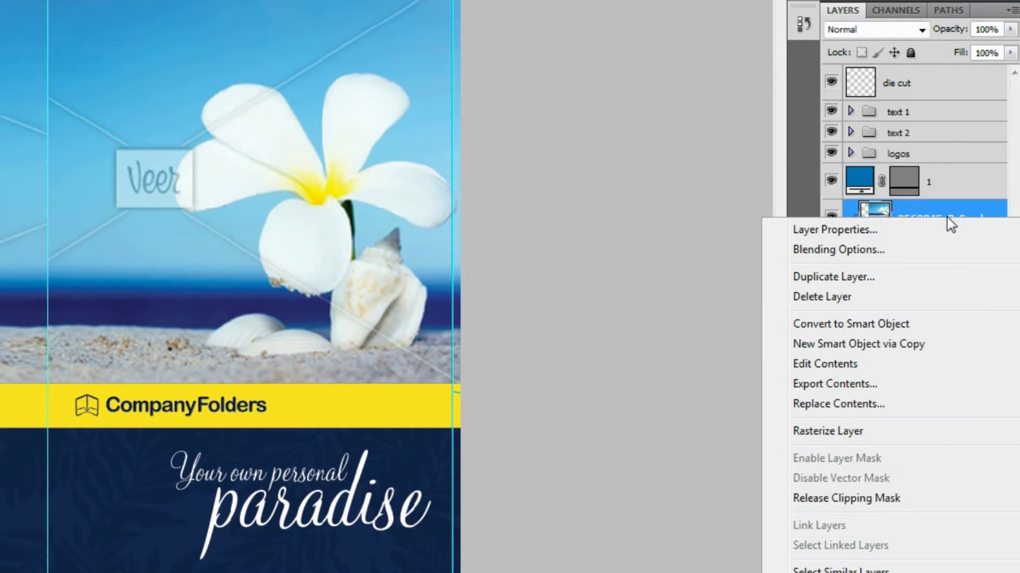
left_click(889, 401)
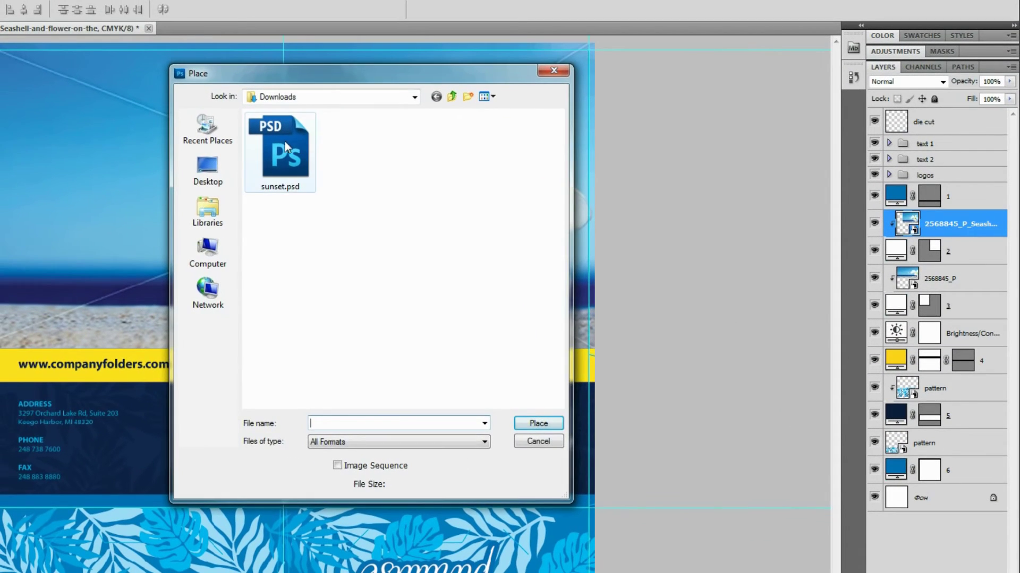
left_click(282, 148)
double_click(283, 148)
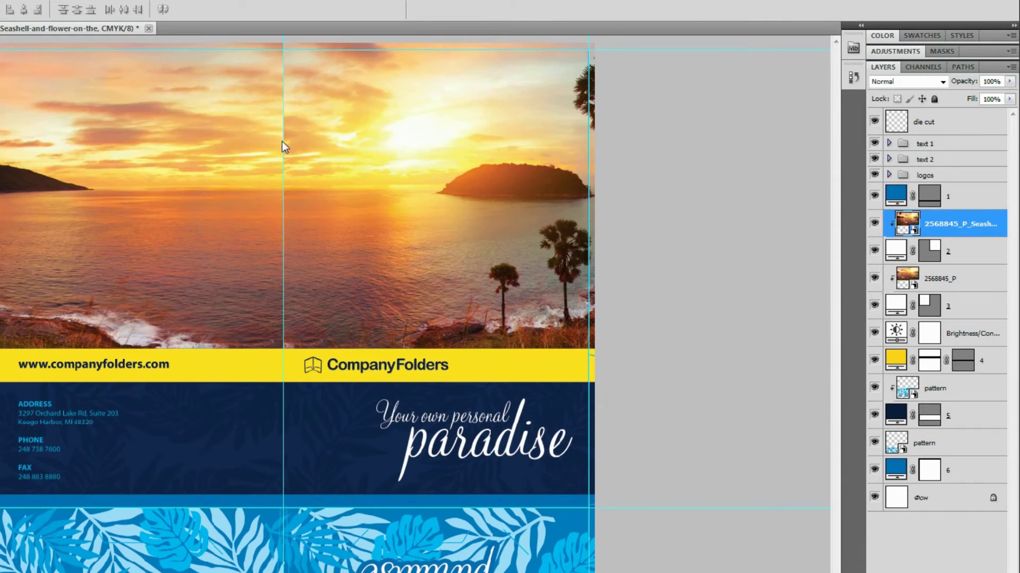